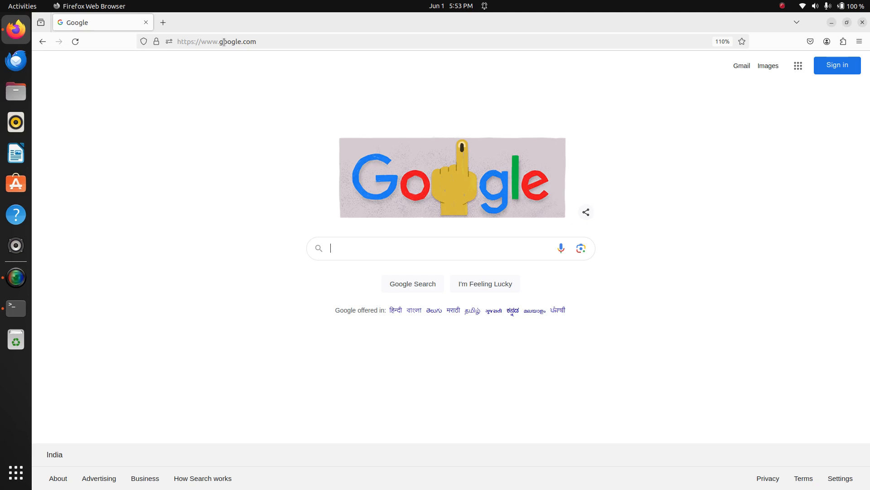
Leave the browser for the Terminal and load index.js in vim
{"action": "key", "text": "alt+Tab"}
{"action": "type", "text": "vi"}
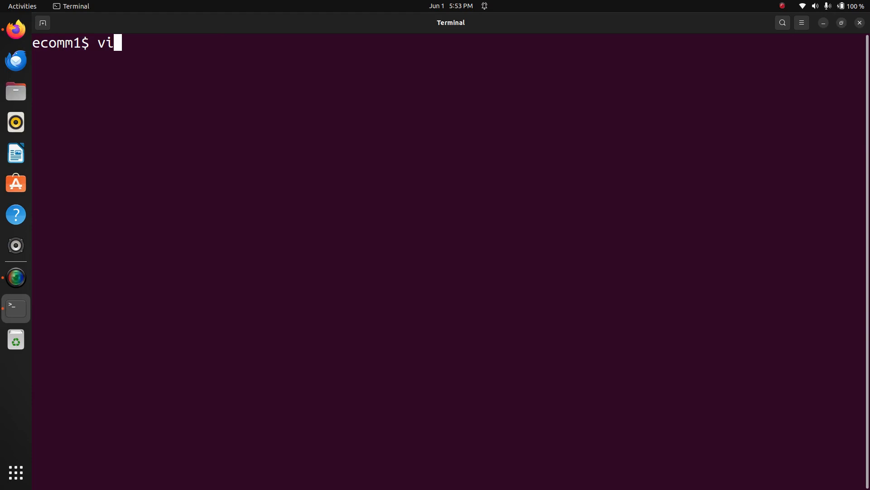
{"action": "type", "text": "m inde"}
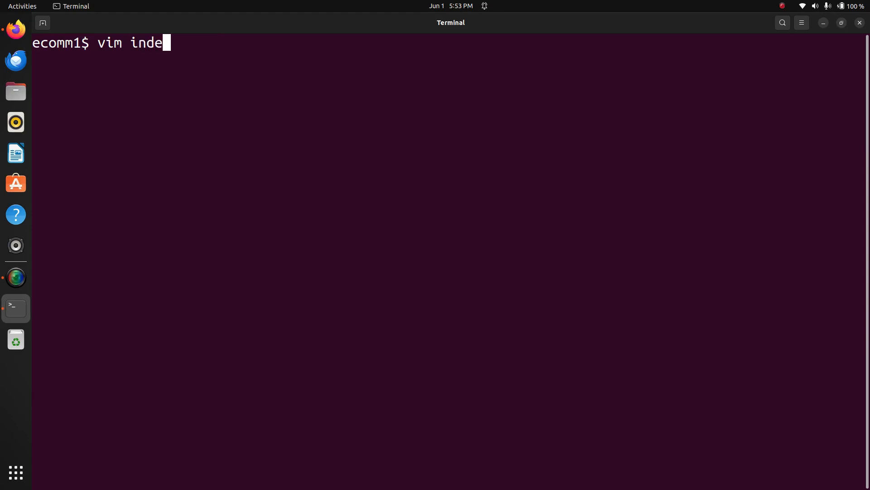
{"action": "type", "text": "x.js"}
{"action": "key", "text": "Return"}
{"action": "scroll", "coordinate": [223, 43], "scroll_direction": "up", "scroll_amount": 4}
{"action": "scroll", "coordinate": [252, 93], "scroll_direction": "up", "scroll_amount": 4}
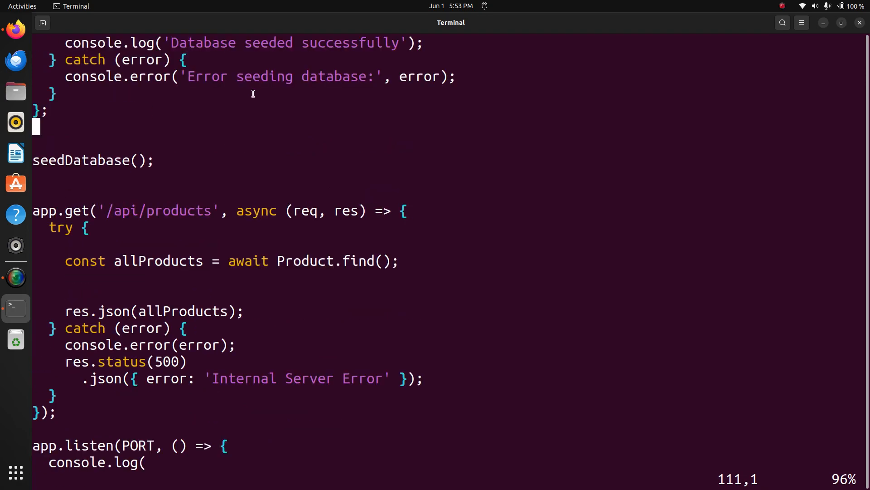
{"action": "scroll", "coordinate": [253, 94], "scroll_direction": "up", "scroll_amount": 9}
{"action": "scroll", "coordinate": [253, 93], "scroll_direction": "up", "scroll_amount": 10}
{"action": "scroll", "coordinate": [252, 93], "scroll_direction": "up", "scroll_amount": 5}
{"action": "scroll", "coordinate": [255, 92], "scroll_direction": "up", "scroll_amount": 10}
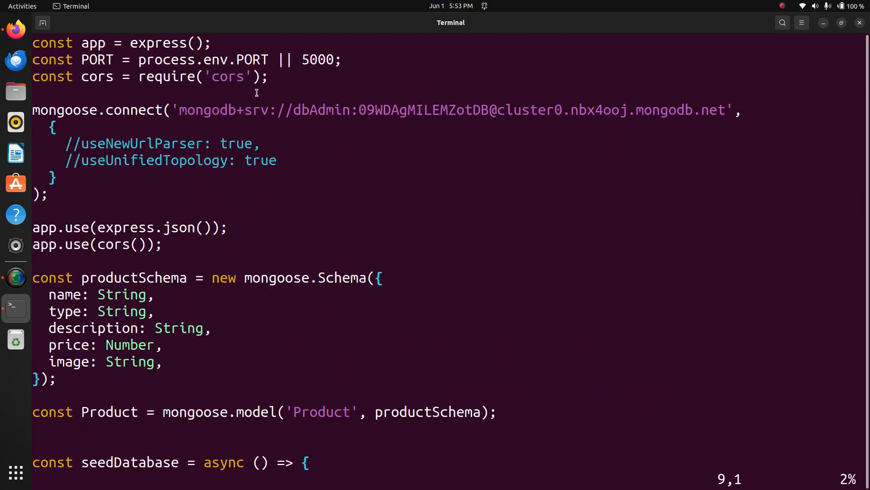
{"action": "scroll", "coordinate": [256, 93], "scroll_direction": "up", "scroll_amount": 3}
{"action": "left_click_drag", "start_coordinate": [36, 43], "coordinate": [267, 132]}
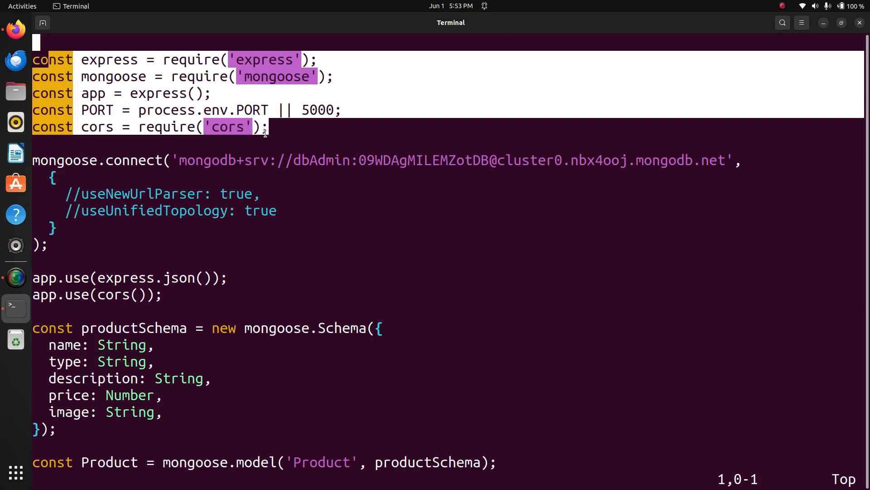
{"action": "left_click", "coordinate": [290, 95]}
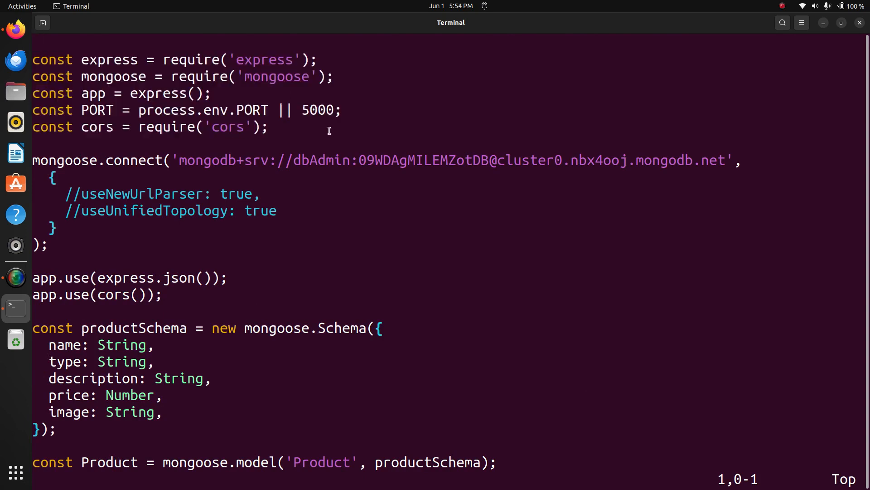
{"action": "left_click_drag", "start_coordinate": [301, 110], "coordinate": [335, 110]}
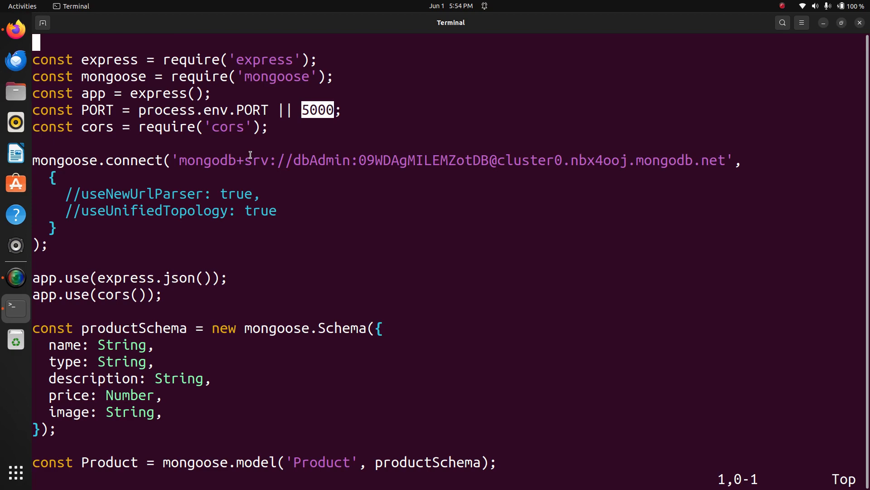
{"action": "left_click_drag", "start_coordinate": [229, 160], "coordinate": [364, 160]}
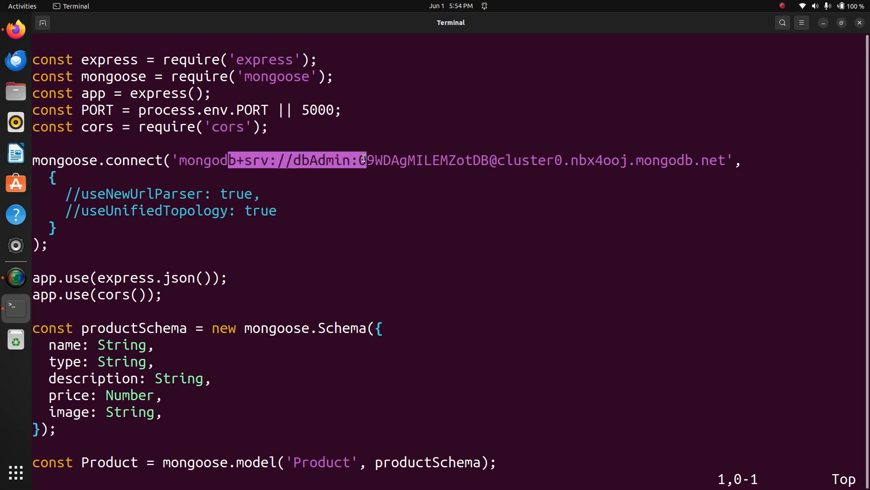
{"action": "left_click", "coordinate": [371, 135]}
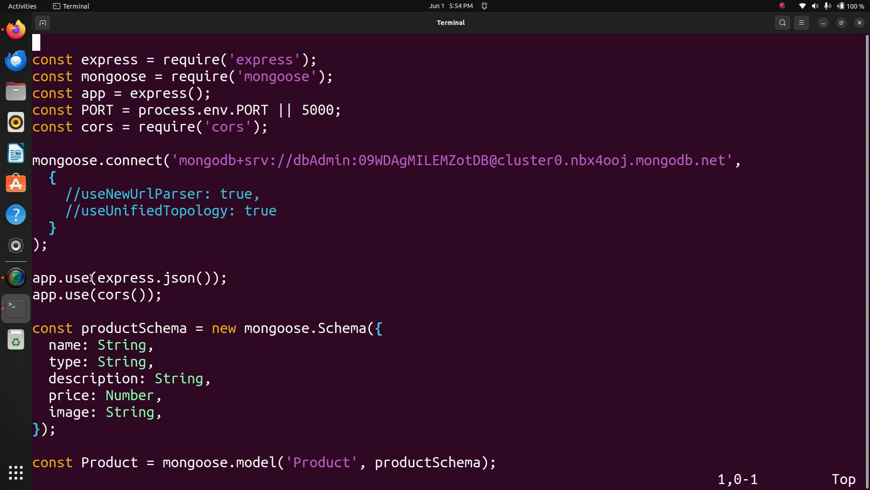
{"action": "left_click_drag", "start_coordinate": [91, 277], "coordinate": [157, 294]}
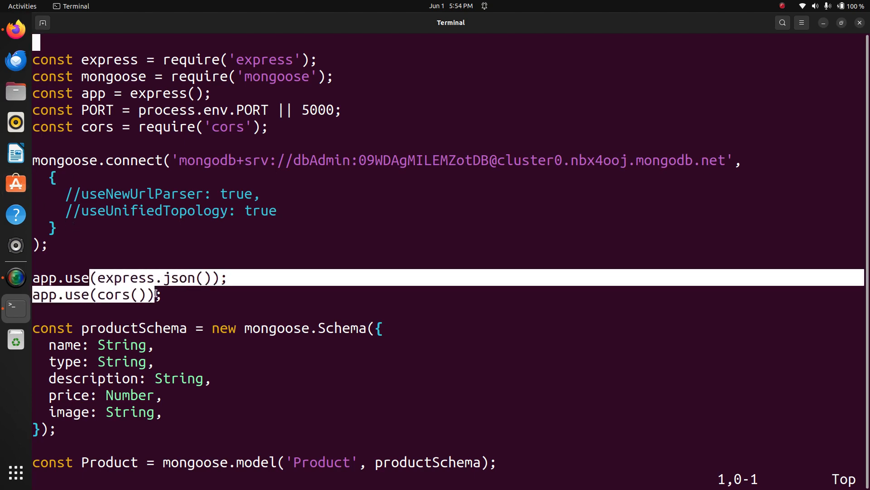
{"action": "left_click_drag", "start_coordinate": [66, 294], "coordinate": [129, 294]}
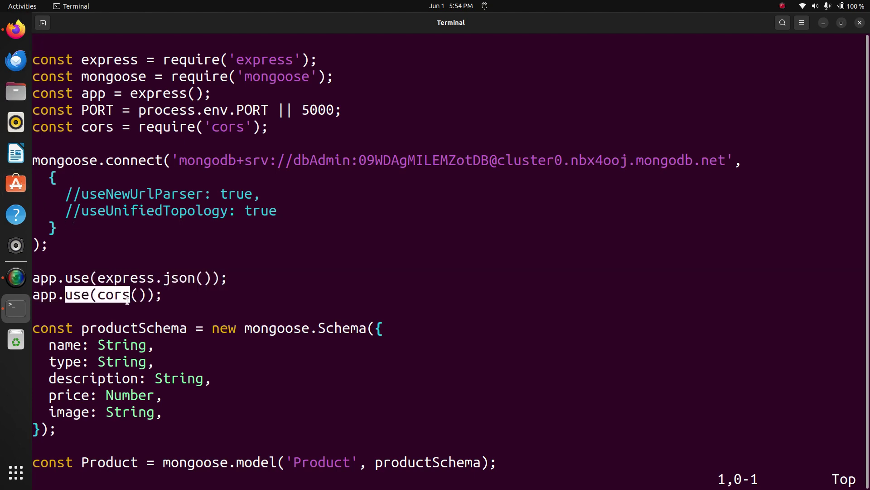
{"action": "left_click", "coordinate": [136, 323]}
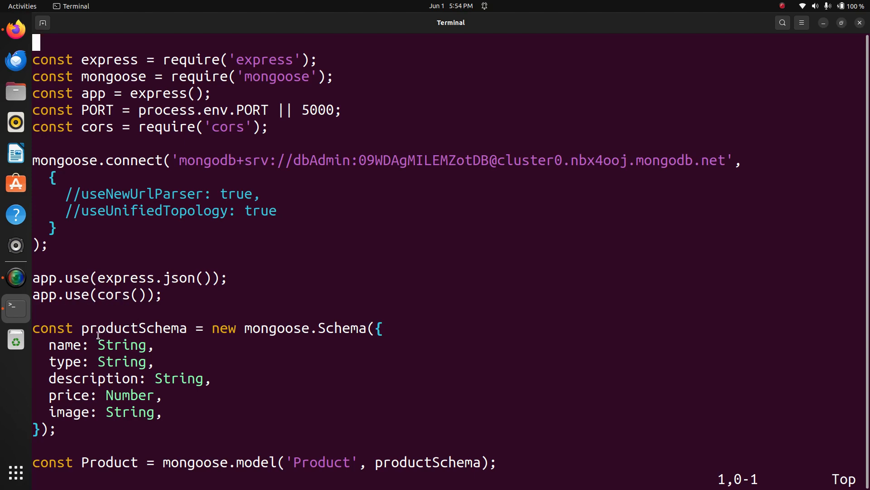
{"action": "left_click_drag", "start_coordinate": [98, 345], "coordinate": [145, 348]}
{"action": "left_click_drag", "start_coordinate": [91, 362], "coordinate": [122, 372]}
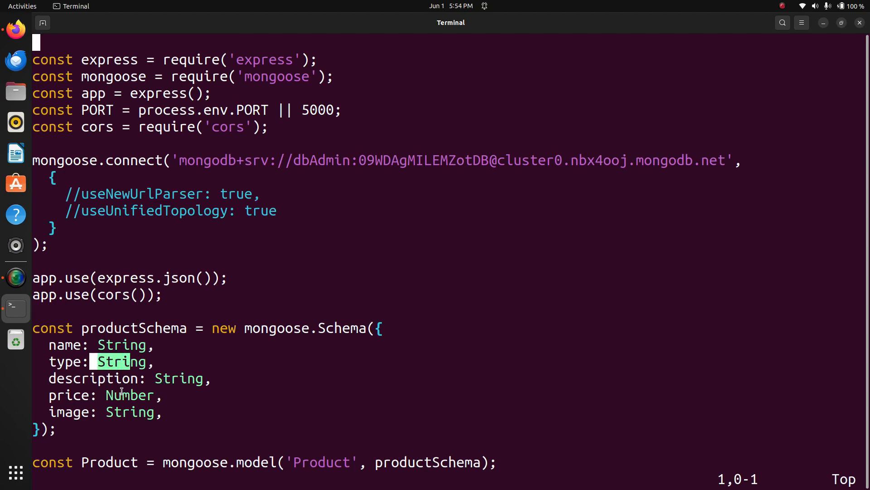
{"action": "left_click", "coordinate": [98, 337]}
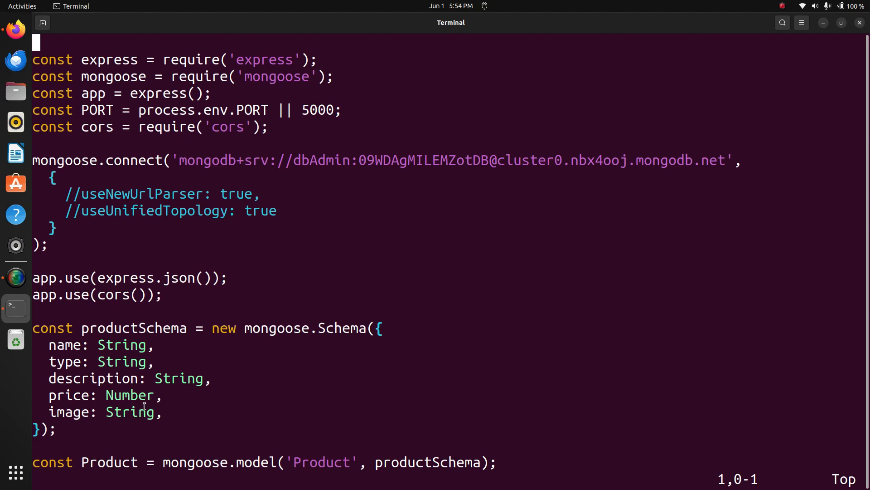
{"action": "key", "text": "braceright"}
{"action": "key", "text": "braceright"}
{"action": "key", "text": "braceright"}
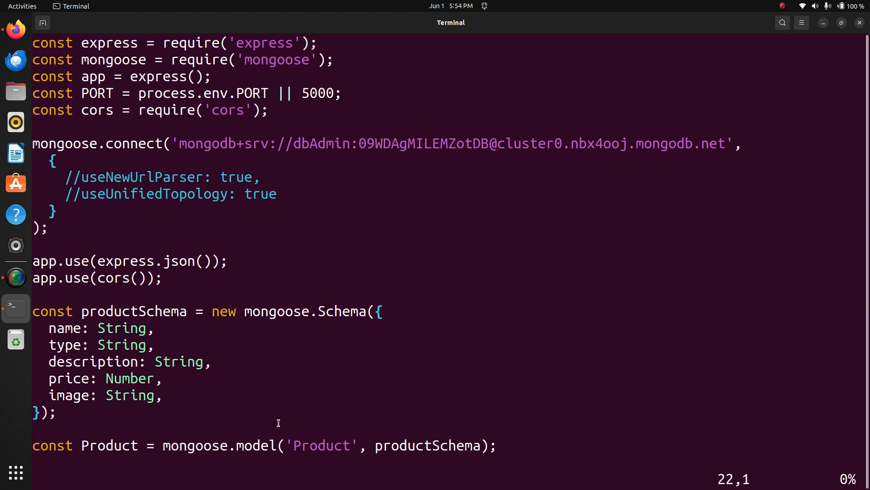
{"action": "key", "text": "ctrl+d"}
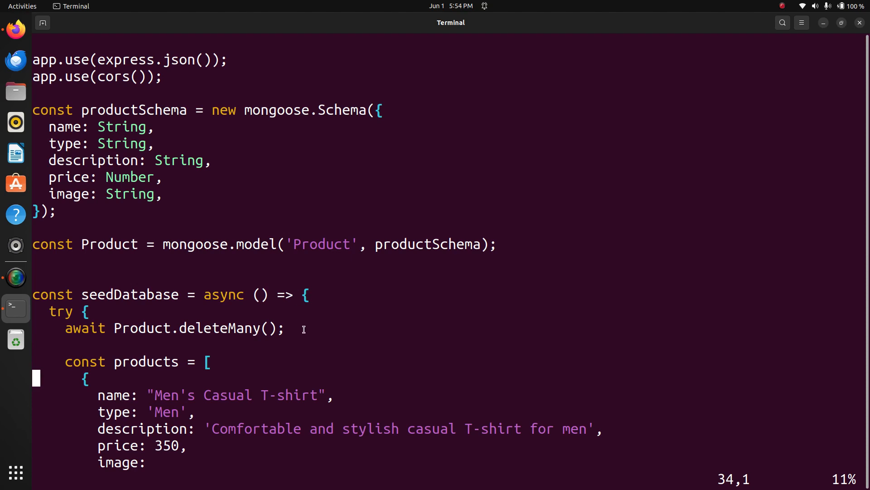
{"action": "scroll", "coordinate": [303, 328], "scroll_direction": "down", "scroll_amount": 1}
{"action": "scroll", "coordinate": [303, 328], "scroll_direction": "down", "scroll_amount": 2}
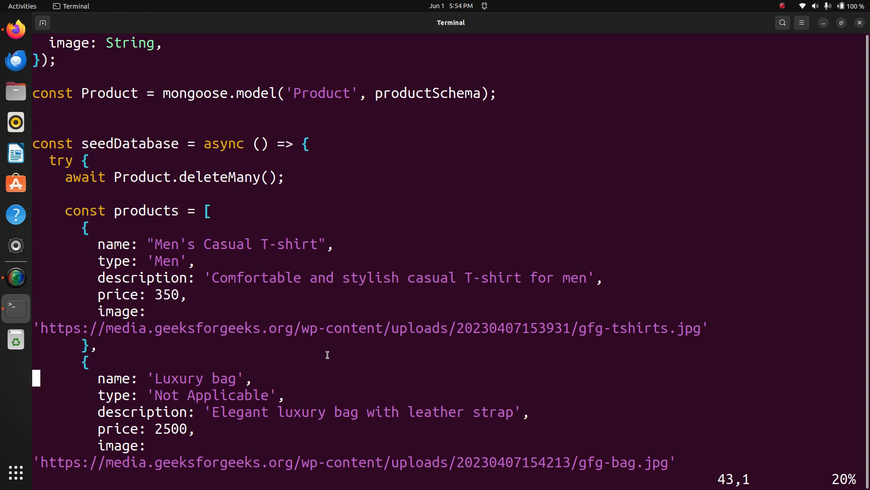
{"action": "scroll", "coordinate": [327, 355], "scroll_direction": "down", "scroll_amount": 3}
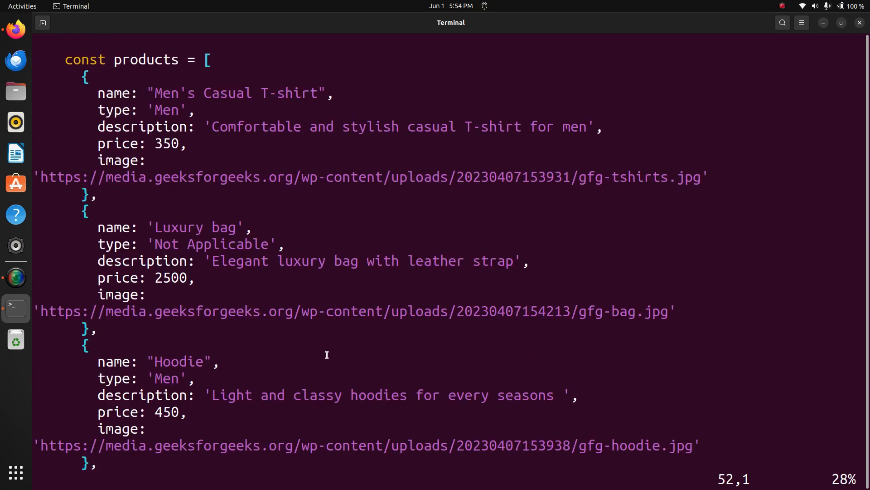
{"action": "scroll", "coordinate": [318, 332], "scroll_direction": "down", "scroll_amount": 2}
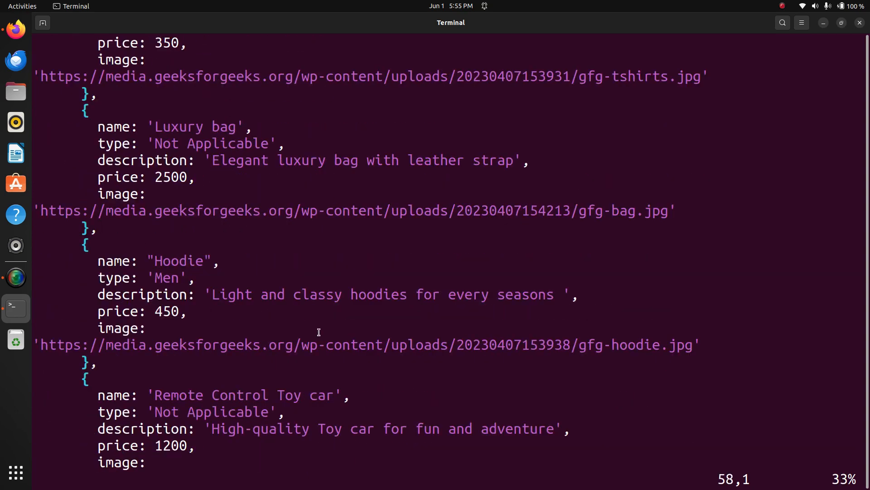
{"action": "scroll", "coordinate": [318, 333], "scroll_direction": "down", "scroll_amount": 2}
{"action": "scroll", "coordinate": [318, 332], "scroll_direction": "down", "scroll_amount": 2}
{"action": "scroll", "coordinate": [317, 333], "scroll_direction": "down", "scroll_amount": 2}
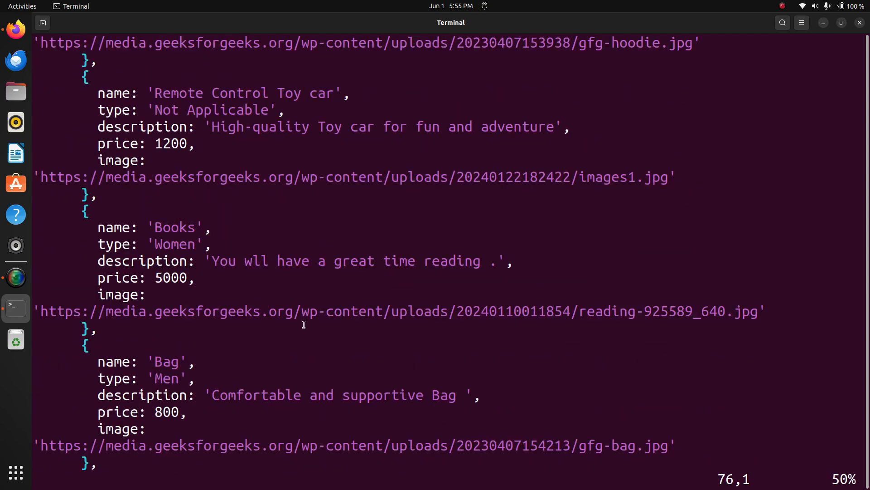
{"action": "scroll", "coordinate": [295, 320], "scroll_direction": "down", "scroll_amount": 2}
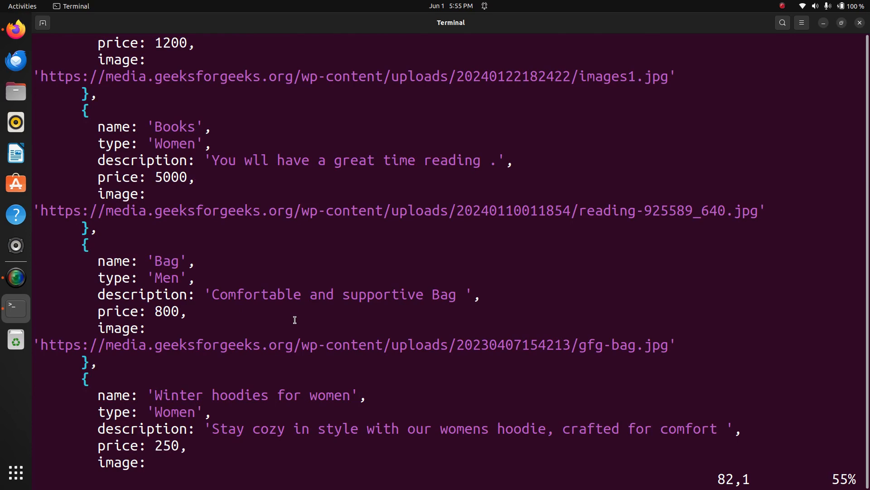
{"action": "scroll", "coordinate": [295, 320], "scroll_direction": "down", "scroll_amount": 2}
{"action": "scroll", "coordinate": [295, 319], "scroll_direction": "down", "scroll_amount": 3}
{"action": "scroll", "coordinate": [295, 320], "scroll_direction": "down", "scroll_amount": 2}
{"action": "scroll", "coordinate": [294, 319], "scroll_direction": "down", "scroll_amount": 2}
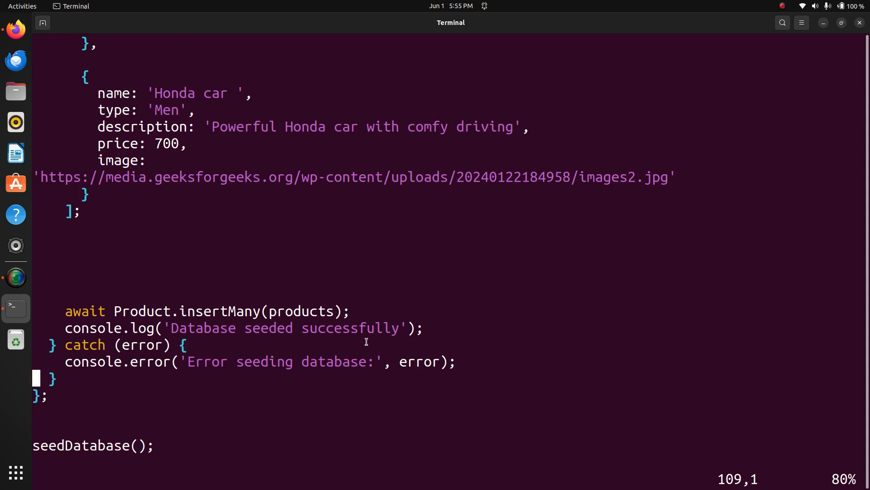
{"action": "scroll", "coordinate": [366, 341], "scroll_direction": "down", "scroll_amount": 1}
{"action": "scroll", "coordinate": [366, 342], "scroll_direction": "down", "scroll_amount": 1}
{"action": "scroll", "coordinate": [366, 341], "scroll_direction": "down", "scroll_amount": 2}
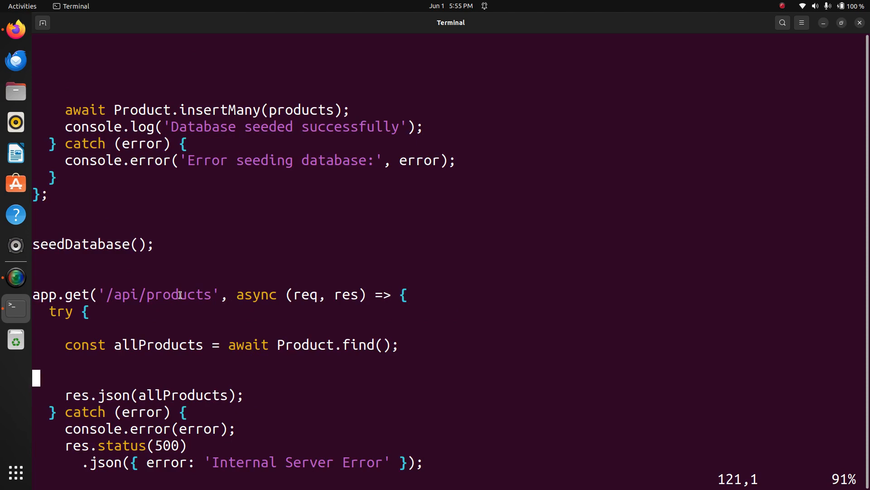
{"action": "scroll", "coordinate": [272, 400], "scroll_direction": "down", "scroll_amount": 2}
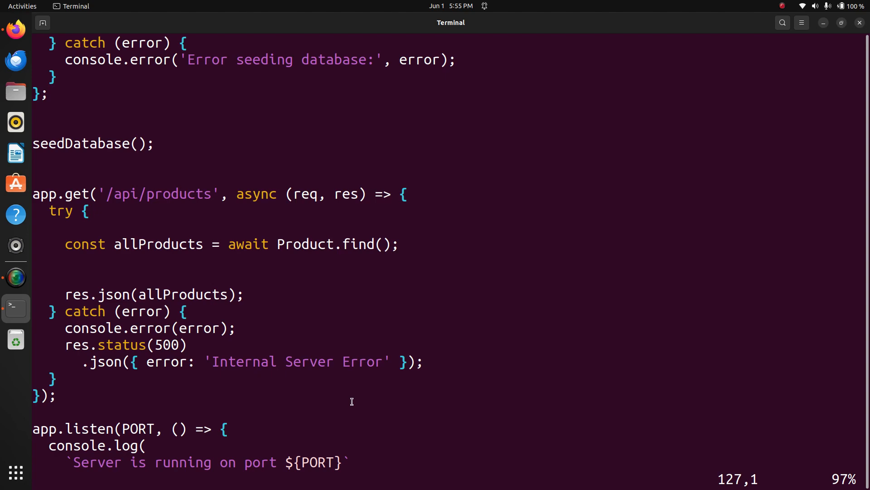
{"action": "scroll", "coordinate": [351, 401], "scroll_direction": "down", "scroll_amount": 2}
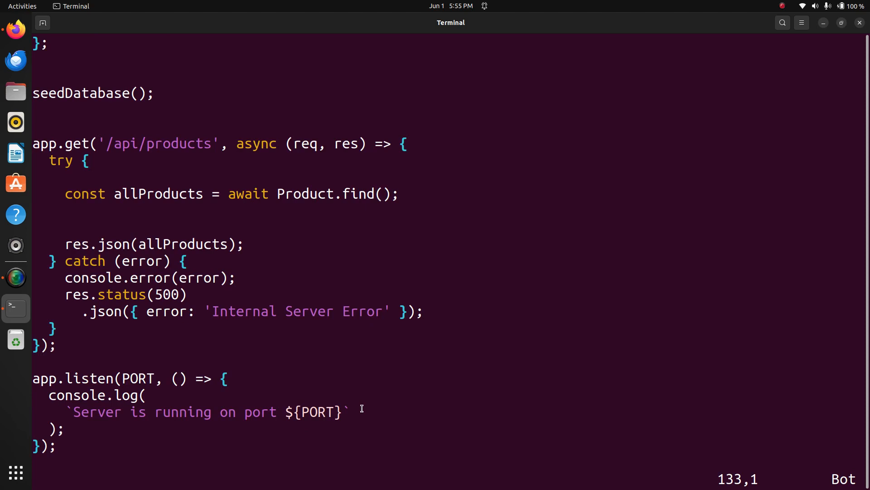
{"action": "type", "text": ":x"}
Save index.js, launch the server with npm start, and return to Firefox
{"action": "key", "text": "Return"}
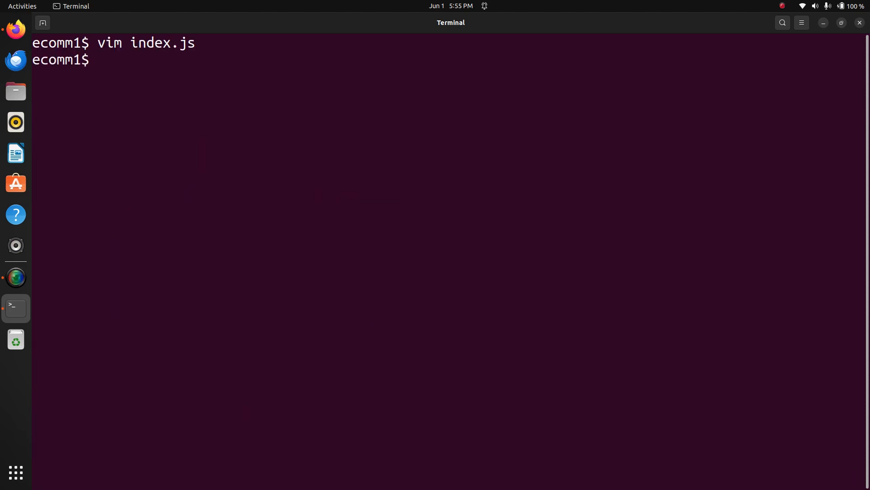
{"action": "type", "text": "npm "}
{"action": "type", "text": "start"}
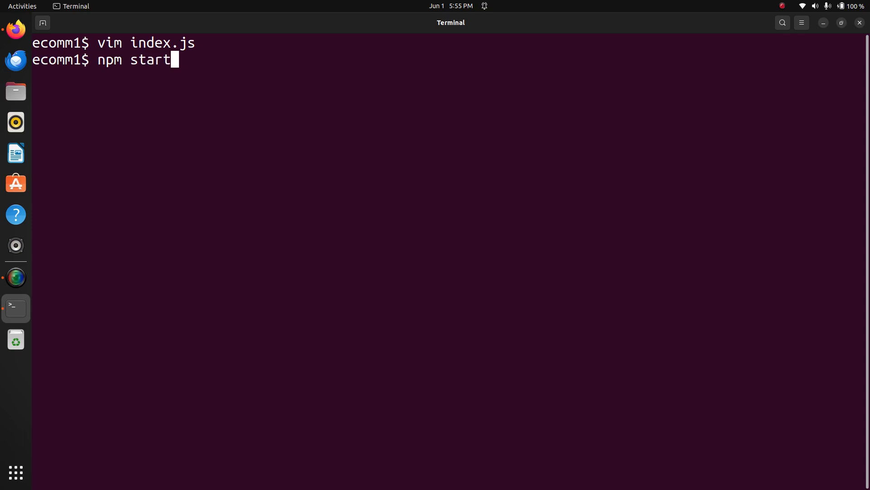
{"action": "key", "text": "Return"}
{"action": "key", "text": "alt+Tab"}
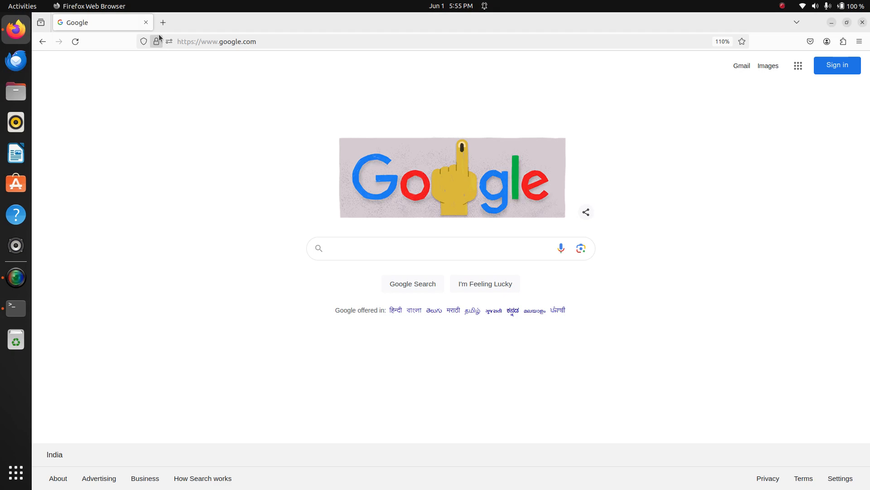
Visit localhost:5000, which returns Cannot GET at the root
{"action": "left_click", "coordinate": [191, 41]}
{"action": "key", "text": "ctrl+a"}
{"action": "type", "text": "h"}
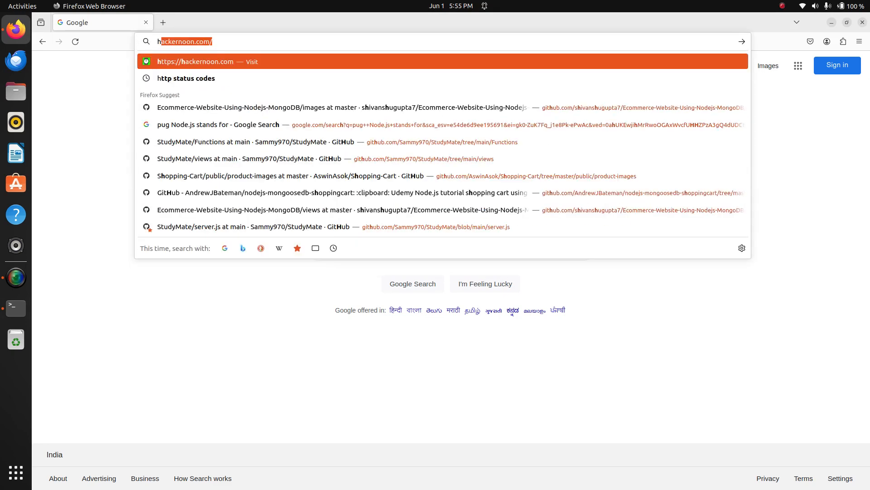
{"action": "type", "text": "ttp"}
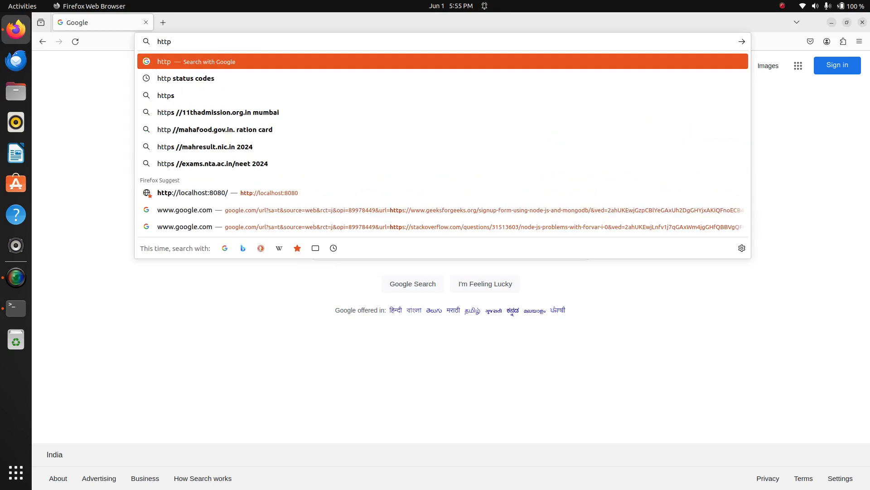
{"action": "type", "text": "://lo"}
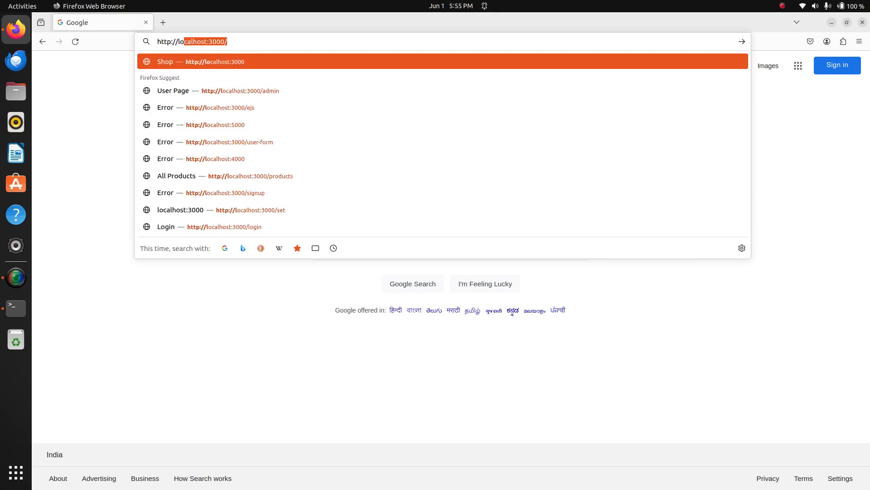
{"action": "type", "text": "calhost"}
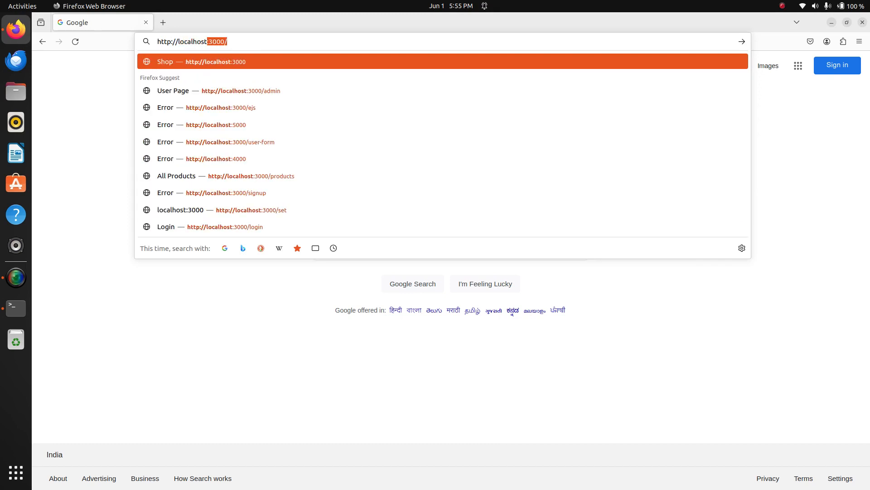
{"action": "type", "text": ":5000"}
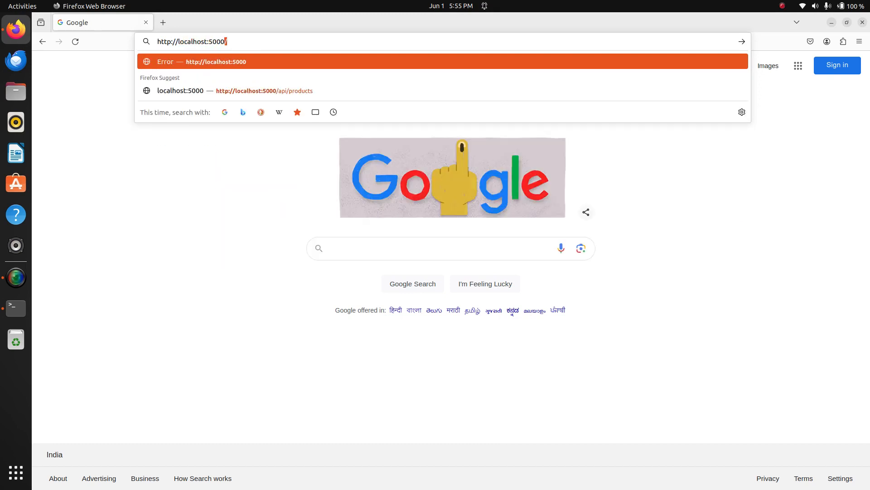
{"action": "key", "text": "Return"}
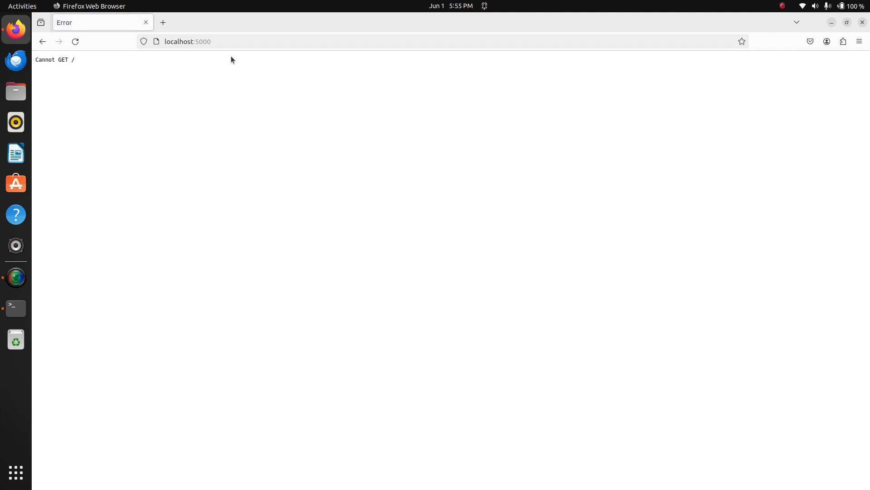
Load localhost:5000/api/products to see the JSON product list
{"action": "left_click", "coordinate": [228, 42]}
{"action": "left_click", "coordinate": [228, 42]}
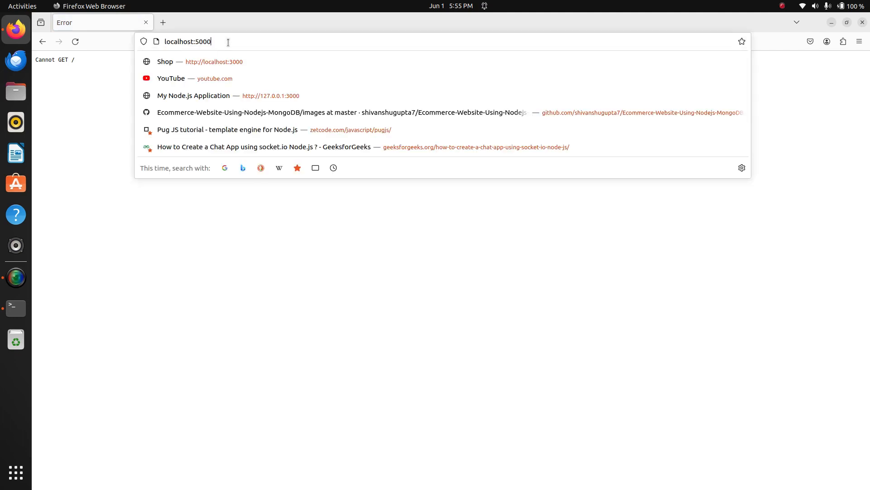
{"action": "type", "text": "/"}
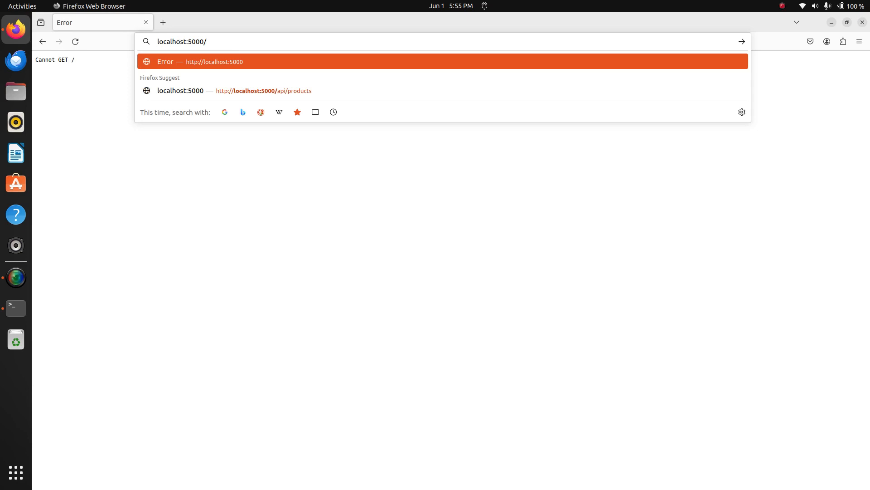
{"action": "type", "text": "api"}
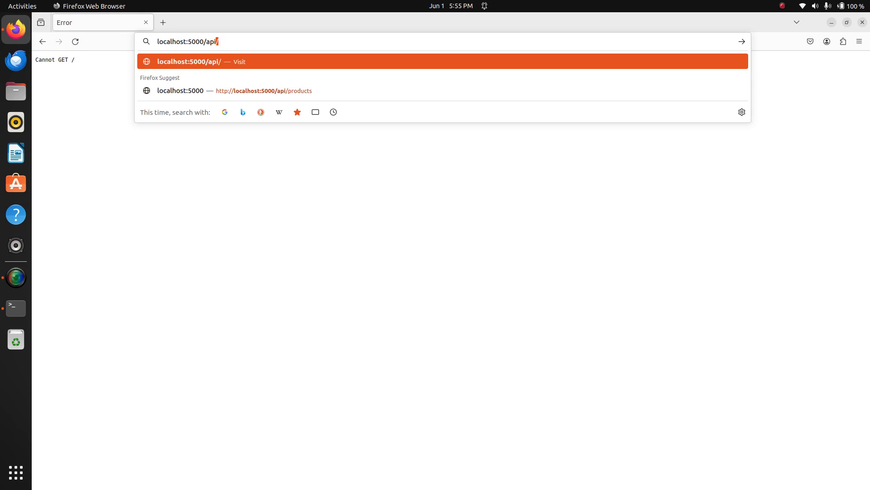
{"action": "type", "text": "produc"}
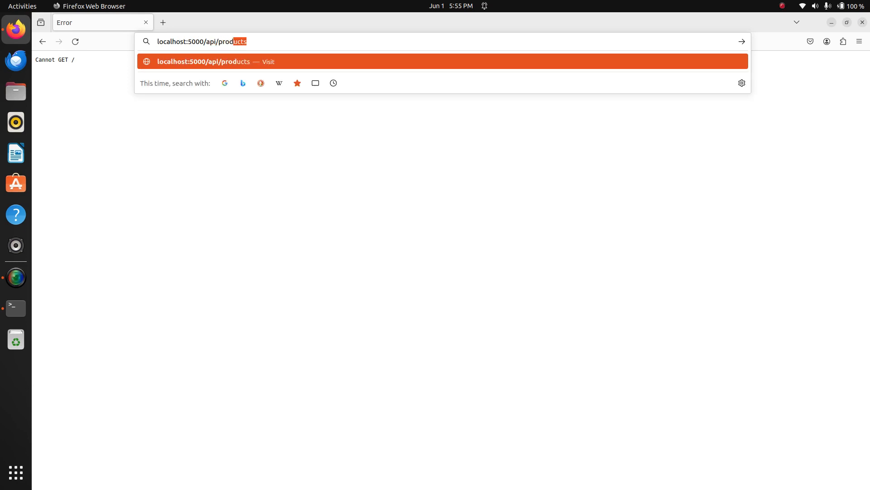
{"action": "type", "text": "ts"}
{"action": "key", "text": "Return"}
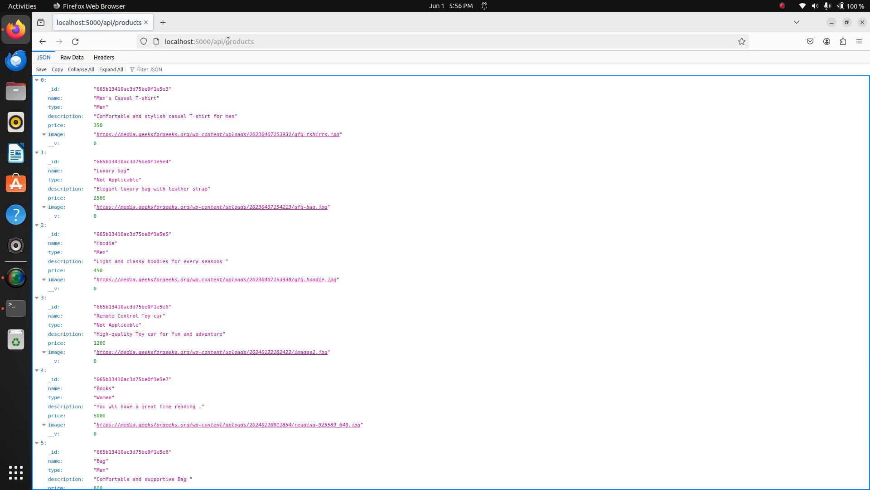
Enlarge the JSON, then view the Books product image in a new tab and close it
{"action": "key", "text": "ctrl+plus"}
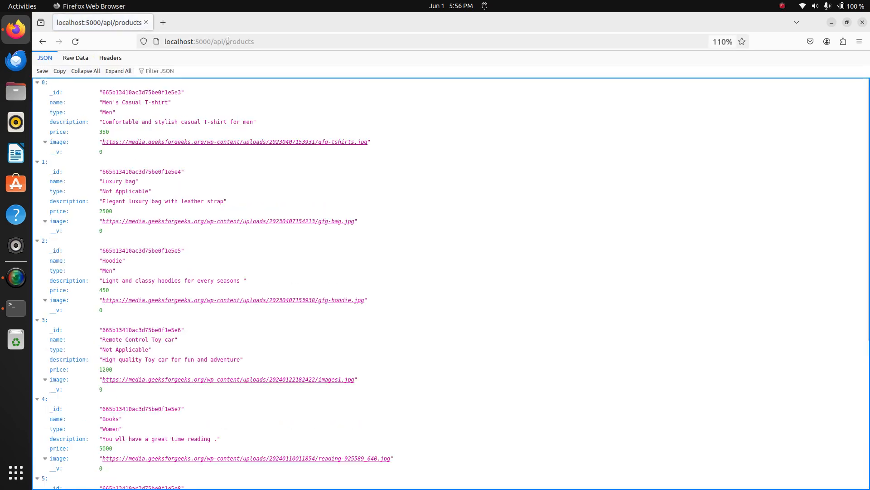
{"action": "key", "text": "ctrl+plus"}
{"action": "key", "text": "ctrl+plus"}
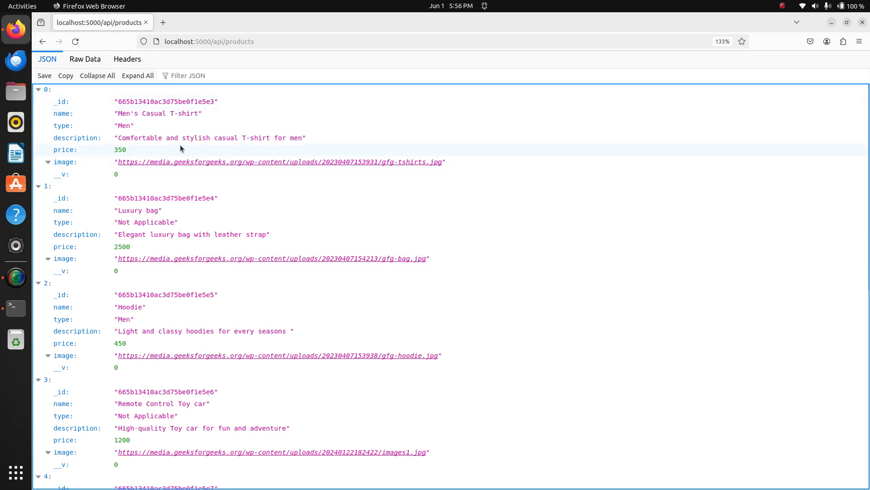
{"action": "scroll", "coordinate": [254, 241], "scroll_direction": "down", "scroll_amount": 5}
{"action": "scroll", "coordinate": [253, 242], "scroll_direction": "down", "scroll_amount": 4}
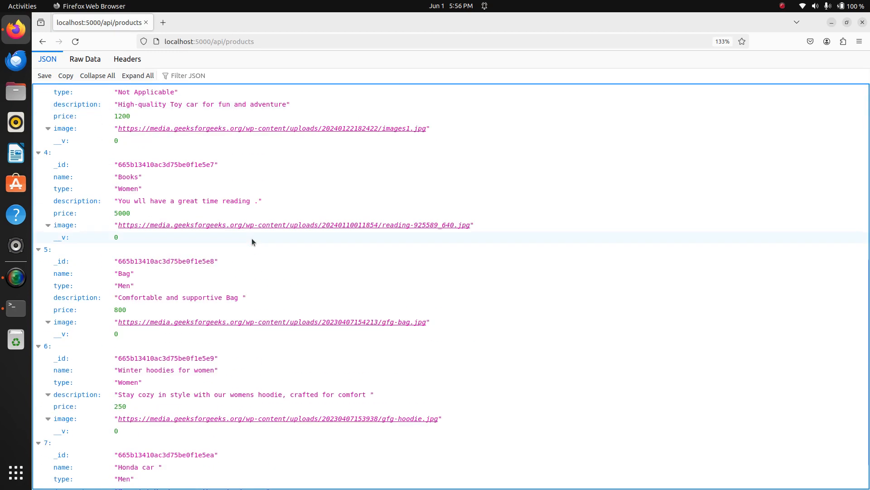
{"action": "right_click", "coordinate": [258, 226]}
{"action": "left_click", "coordinate": [292, 233]}
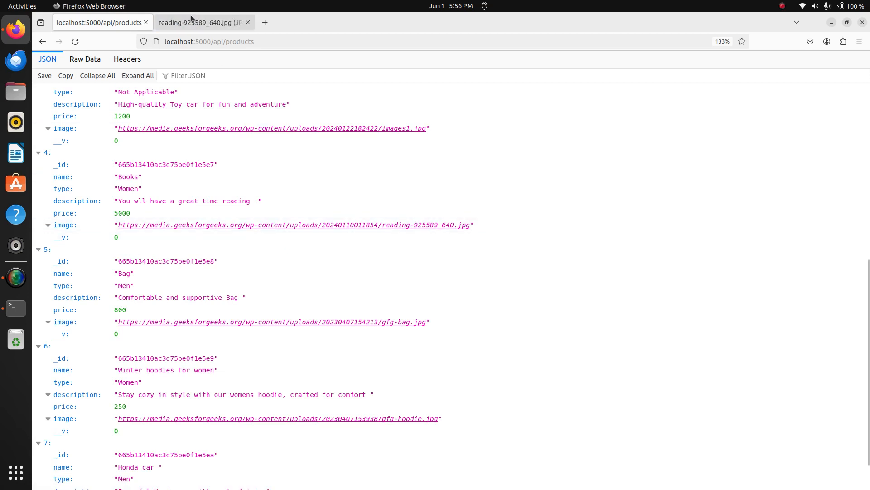
{"action": "left_click", "coordinate": [196, 22]}
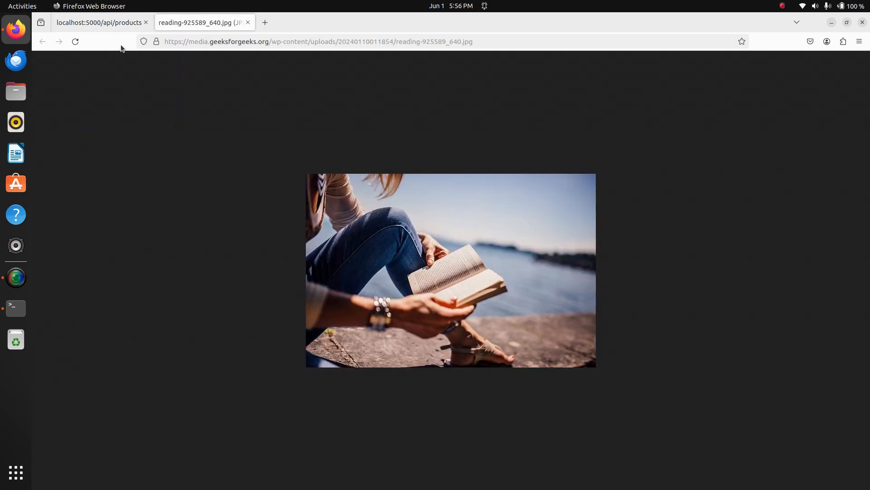
{"action": "left_click", "coordinate": [248, 22]}
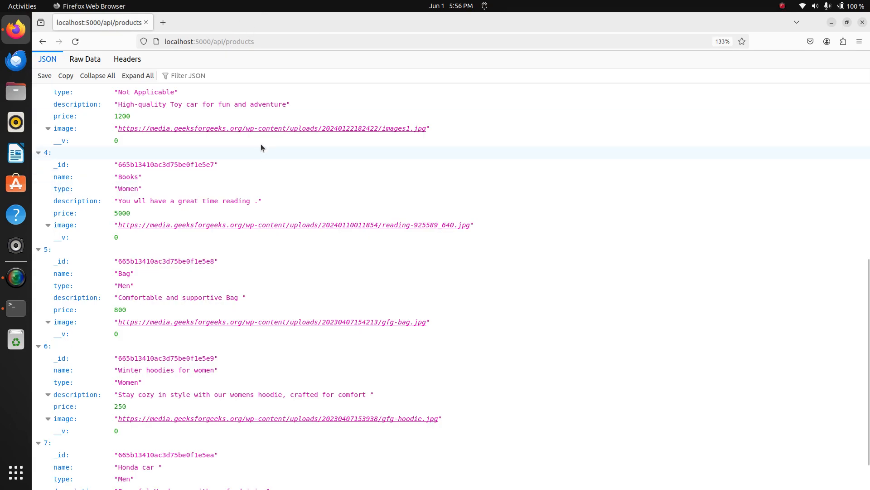
{"action": "scroll", "coordinate": [261, 129], "scroll_direction": "up", "scroll_amount": 10}
View the T-shirt product image in a new tab and close it
{"action": "right_click", "coordinate": [260, 129]}
{"action": "key", "text": "Escape"}
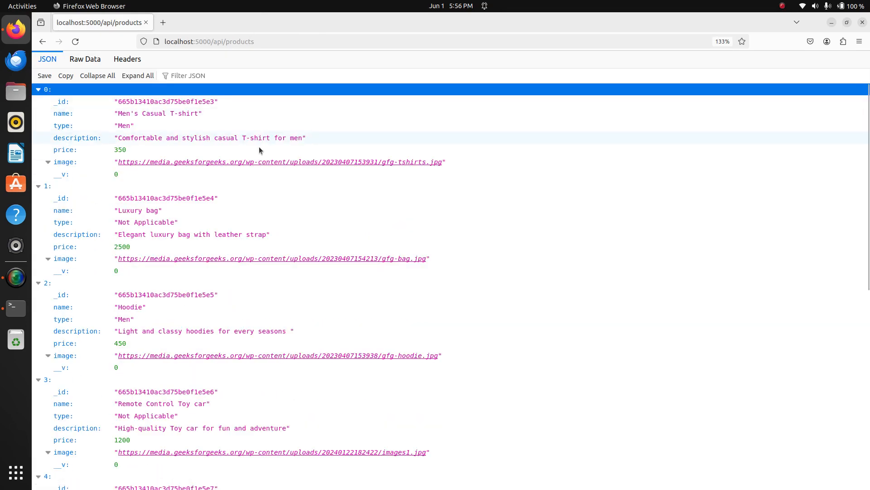
{"action": "right_click", "coordinate": [258, 165]}
{"action": "left_click", "coordinate": [283, 172]}
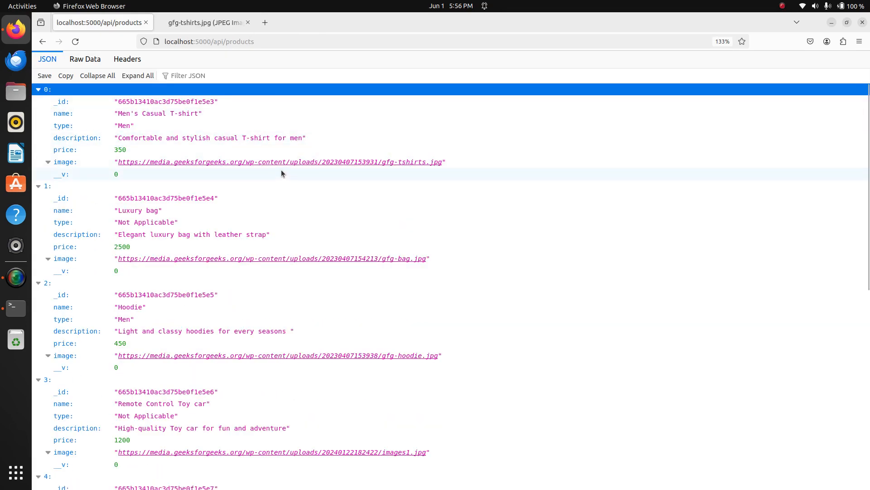
{"action": "left_click", "coordinate": [205, 23]}
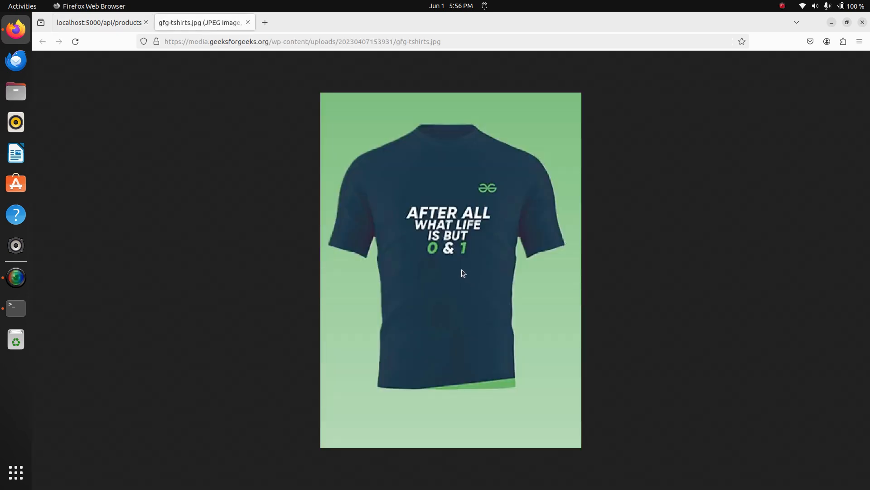
{"action": "left_click", "coordinate": [248, 23]}
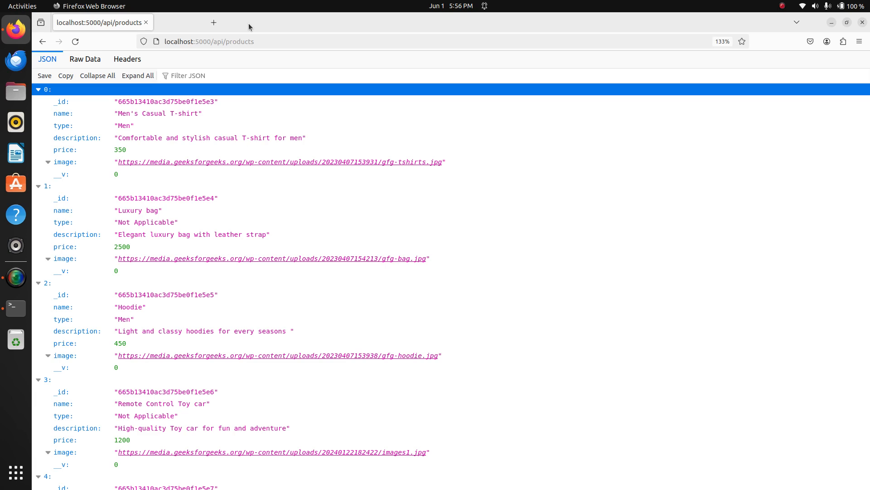
{"action": "scroll", "coordinate": [432, 253], "scroll_direction": "down", "scroll_amount": 3}
View the Books image again in a new tab and close it
{"action": "right_click", "coordinate": [292, 365]}
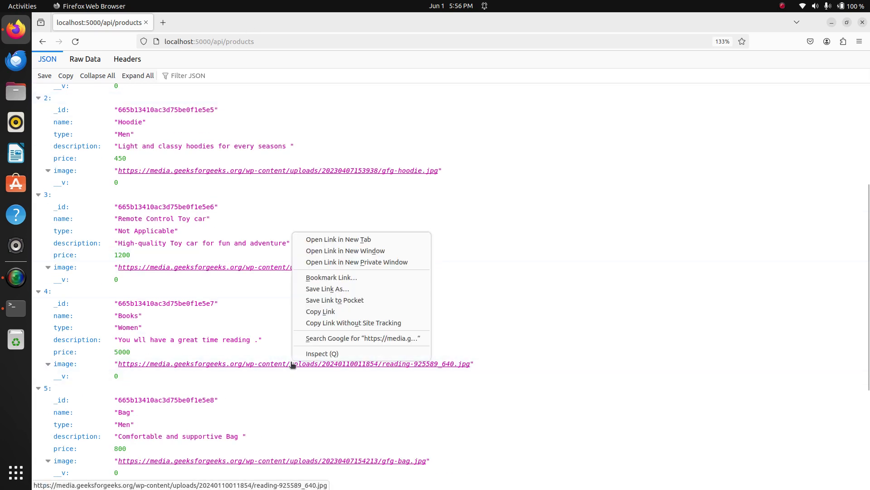
{"action": "left_click", "coordinate": [326, 237]}
{"action": "left_click", "coordinate": [201, 22]}
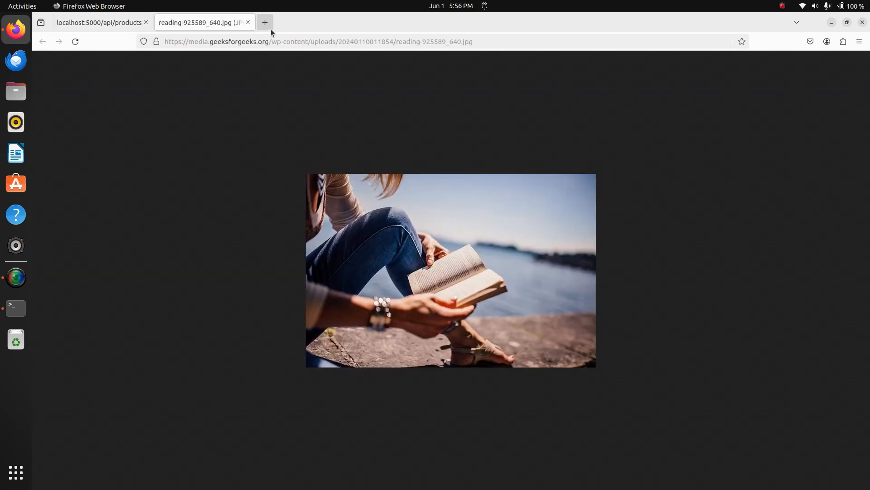
{"action": "left_click", "coordinate": [249, 22]}
{"action": "scroll", "coordinate": [432, 302], "scroll_direction": "down", "scroll_amount": 3}
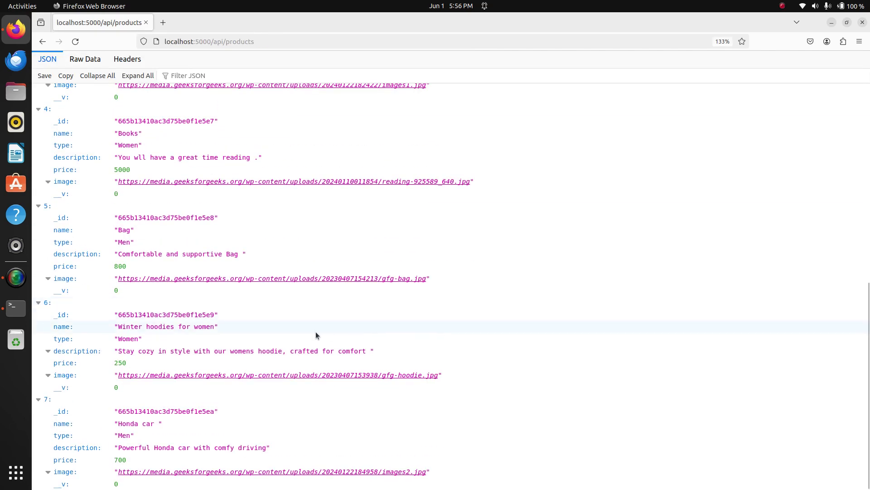
Show the Winter hoodies image gfg-hoodie.jpg in its own tab
{"action": "right_click", "coordinate": [286, 376]}
{"action": "left_click", "coordinate": [331, 253]}
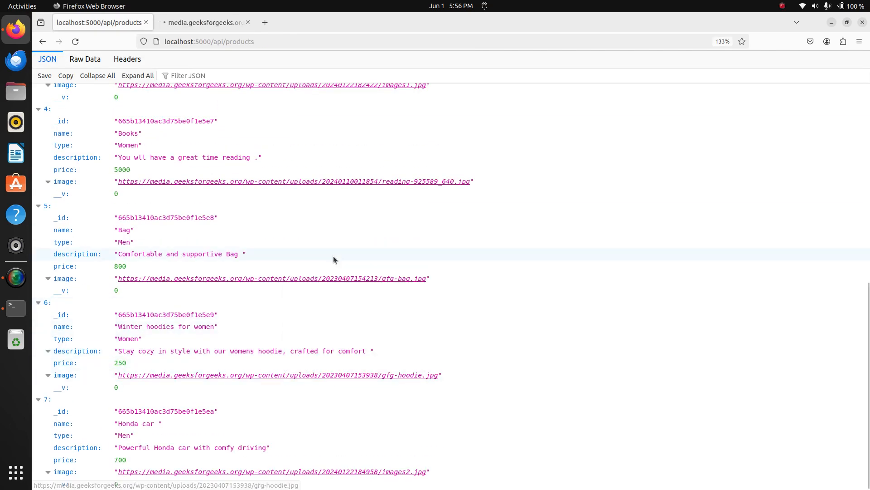
{"action": "left_click", "coordinate": [205, 23]}
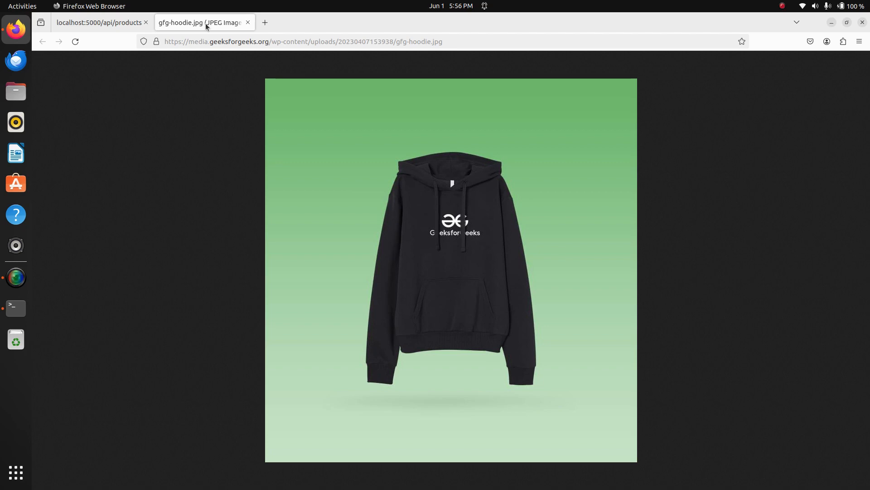